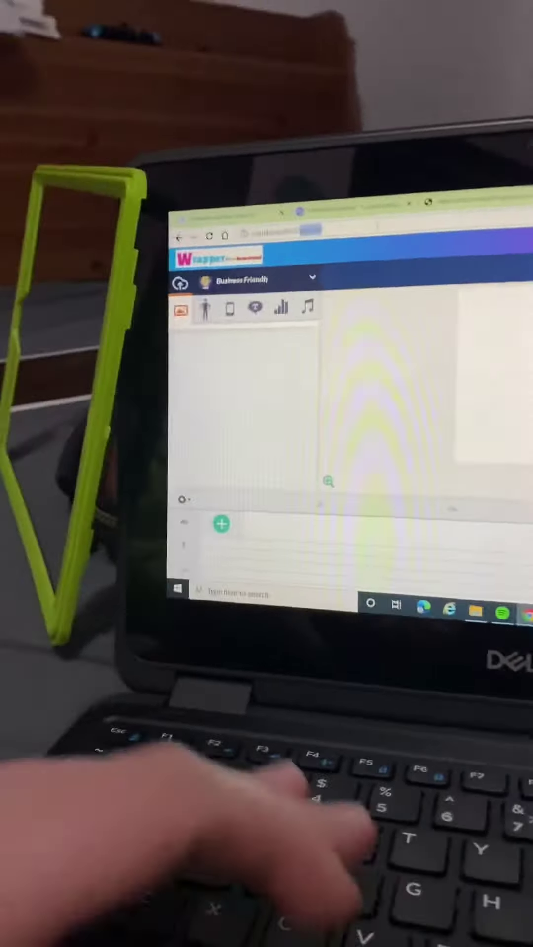
Navigate the browser to the Wrapper Offline Remastered character browser address.
key(ctrl+l)
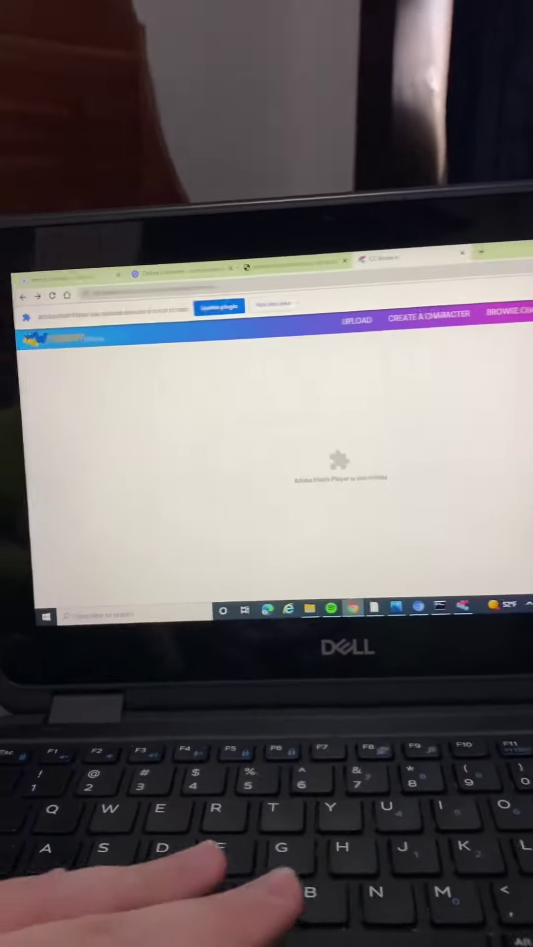
Allow the blocked Flash content to run once on the character browser page.
click(293, 312)
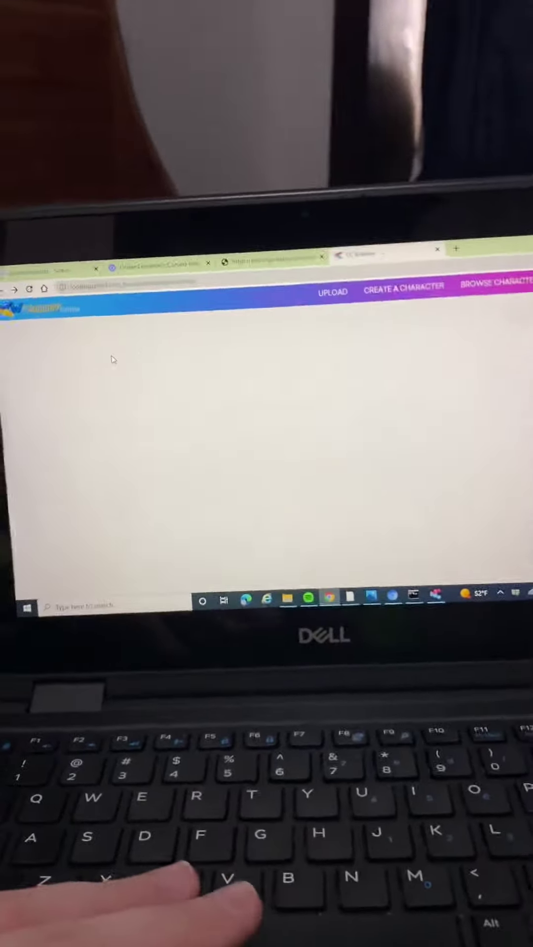